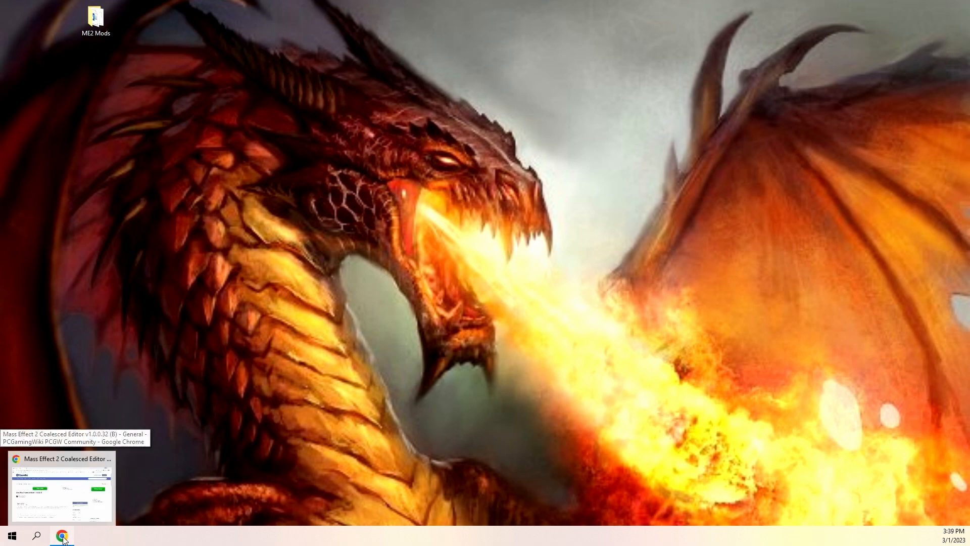
Switch to Chrome and view the Mass Effect 2 Coalesced Editor v1.0.0.32 (B) download page.
left_click(62, 536)
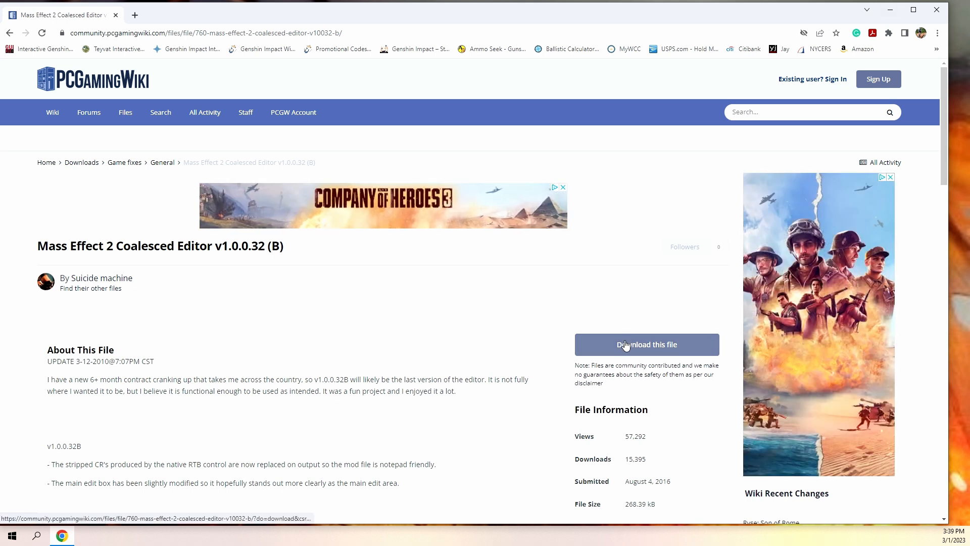
left_click(890, 10)
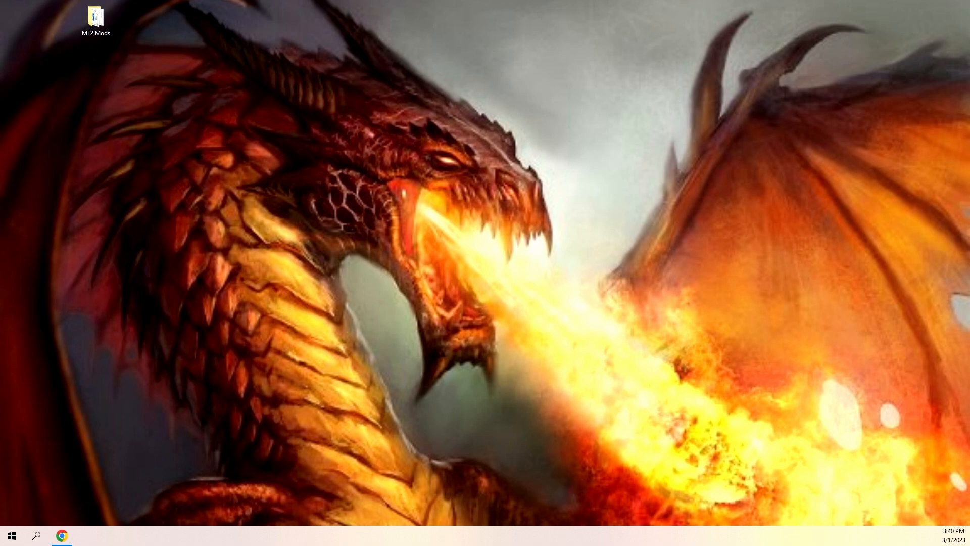
Launch ME2CoalescedEditor from the ME2 Mods desktop folder and open its Bindings Manager.
double_click(96, 20)
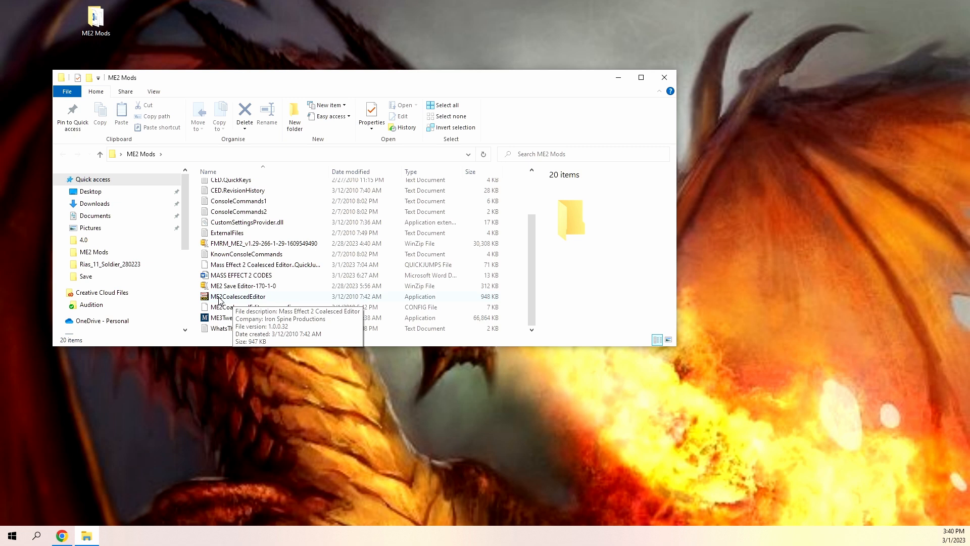
double_click(220, 298)
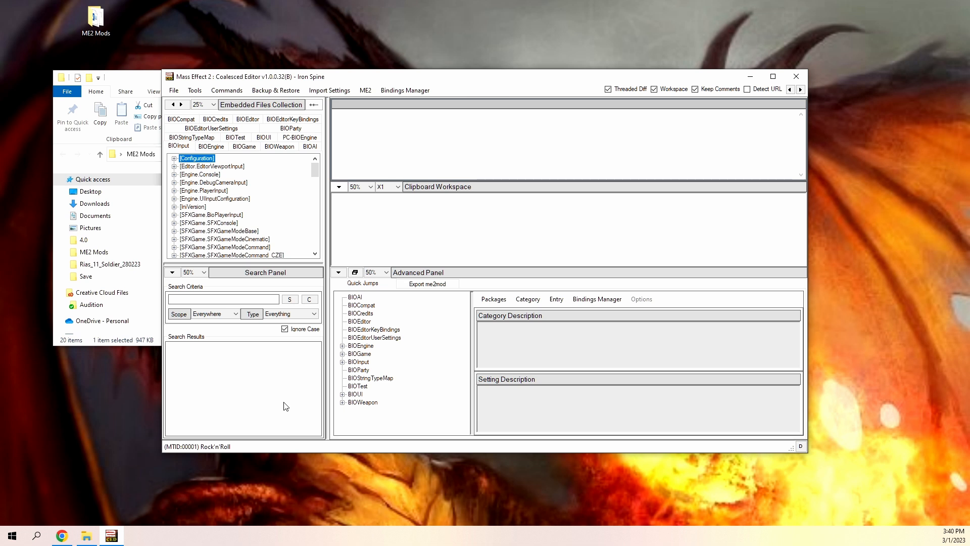
left_click(596, 300)
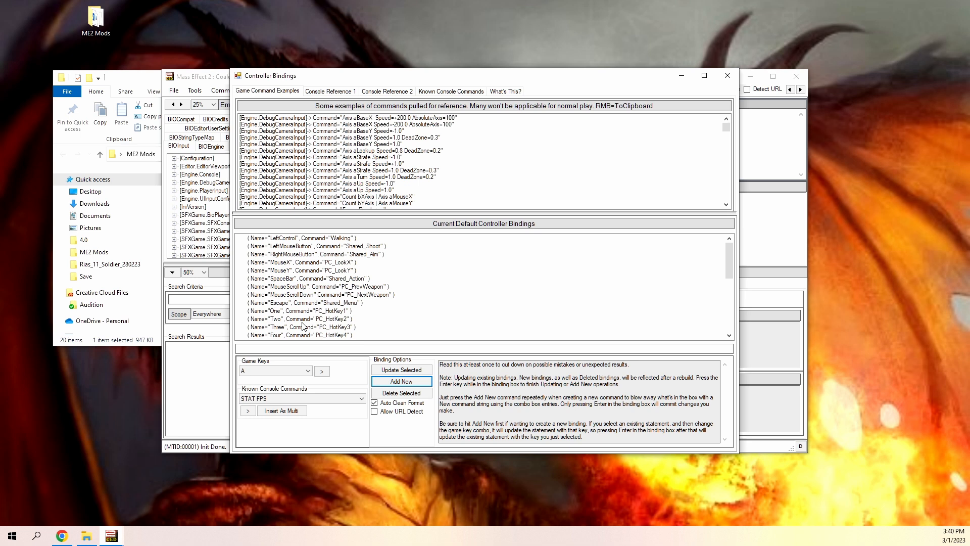
Start a new controller binding and set its game key to F1.
left_click(394, 384)
left_click(393, 383)
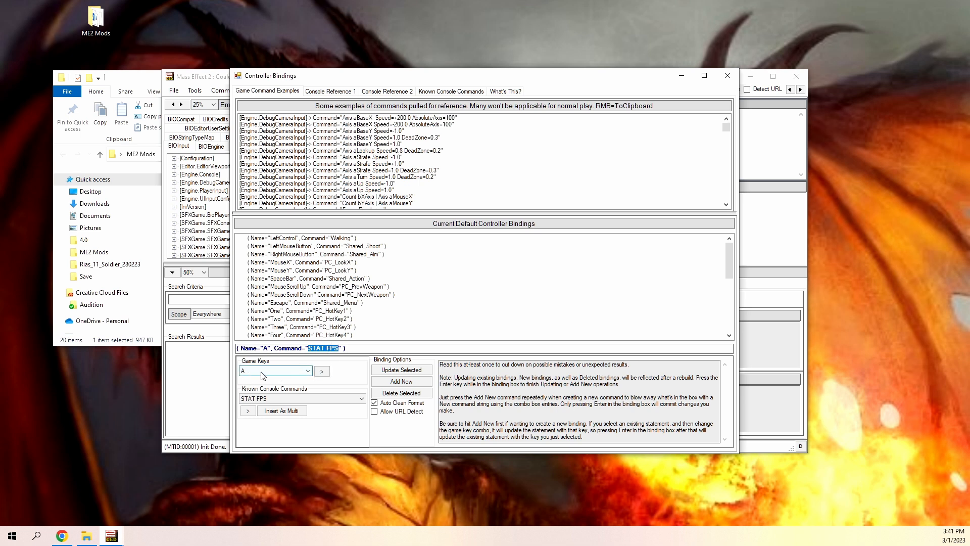
left_click(308, 373)
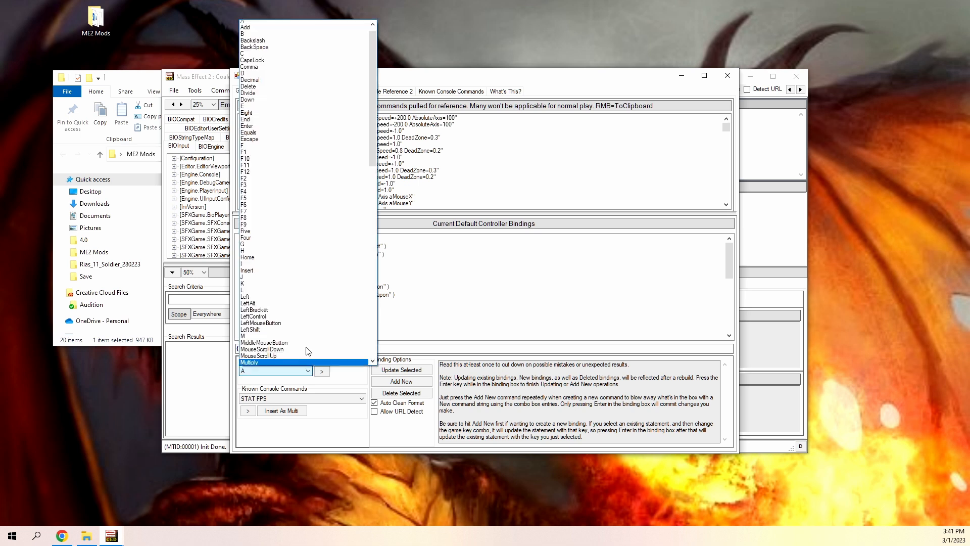
scroll(293, 162, "down", 2)
scroll(295, 166, "down", 16)
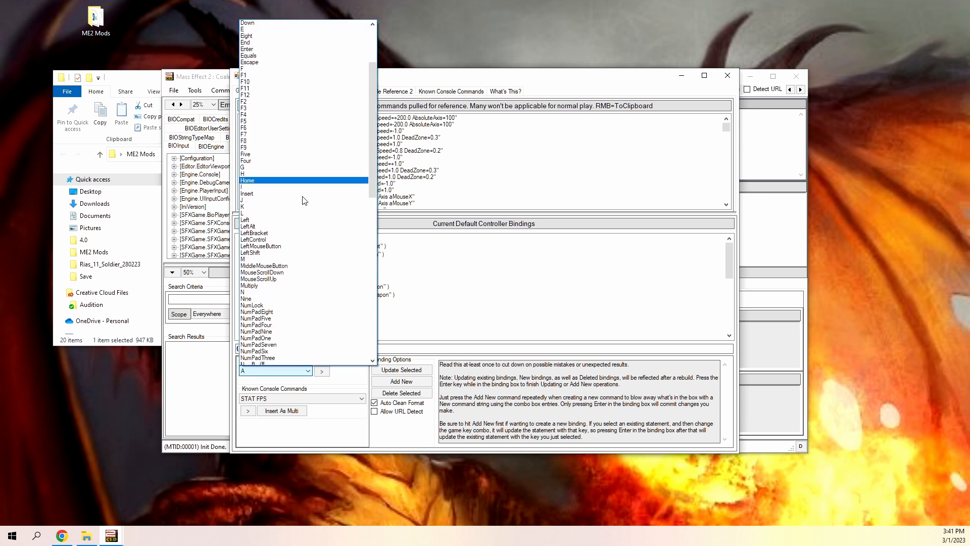
scroll(305, 277, "down", 1)
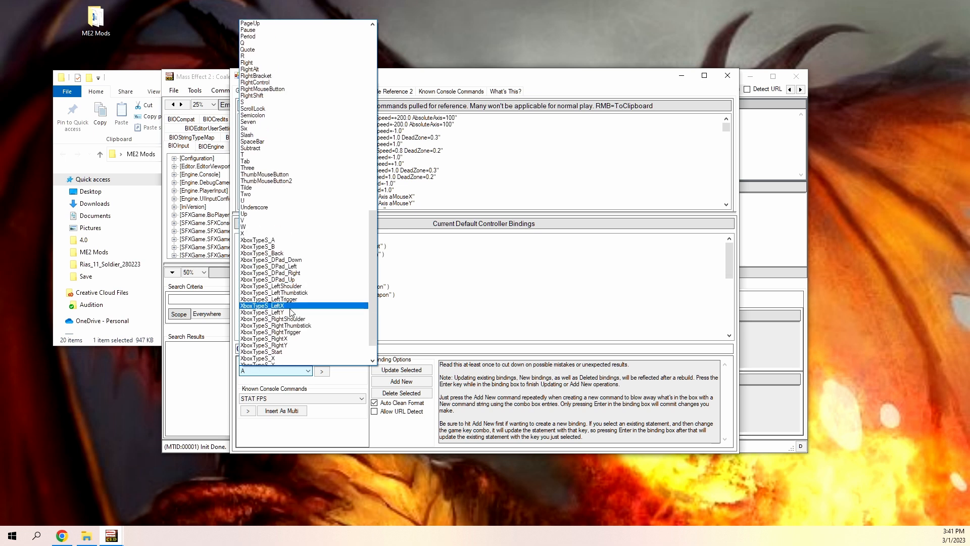
scroll(317, 249, "down", 2)
scroll(317, 248, "up", 13)
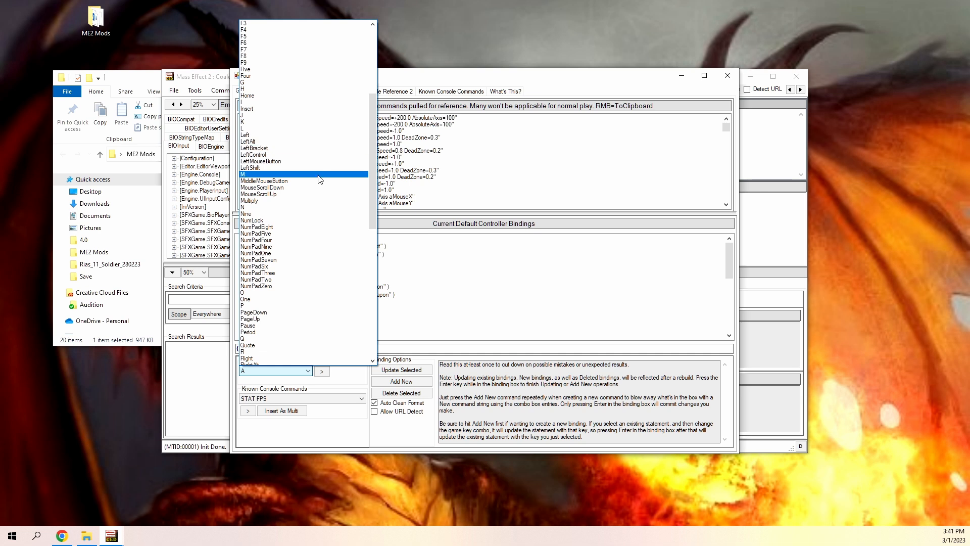
scroll(303, 241, "up", 5)
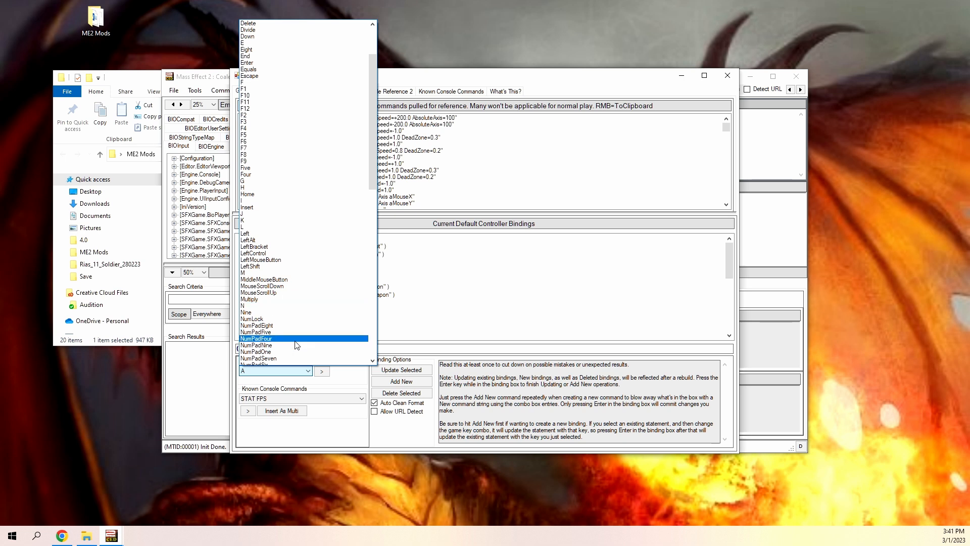
scroll(313, 252, "up", 4)
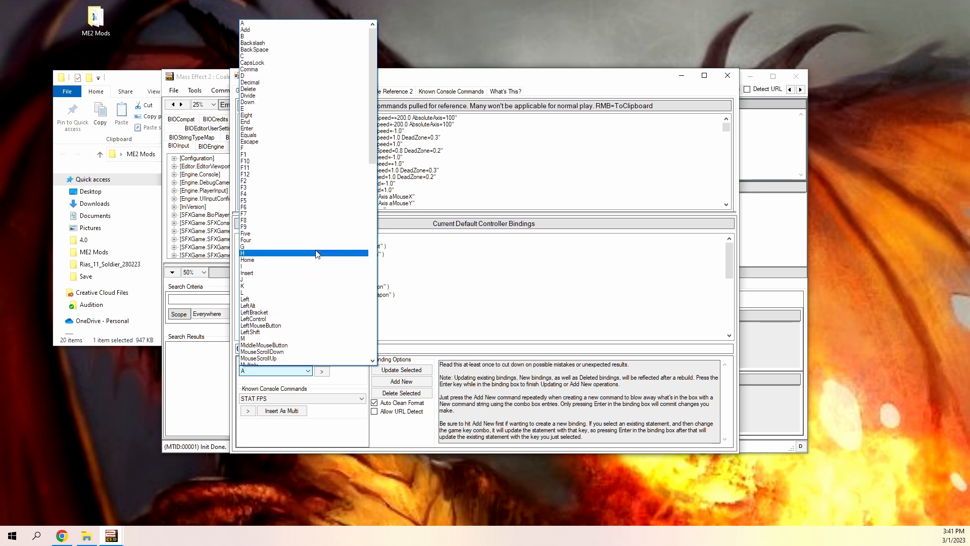
left_click(282, 157)
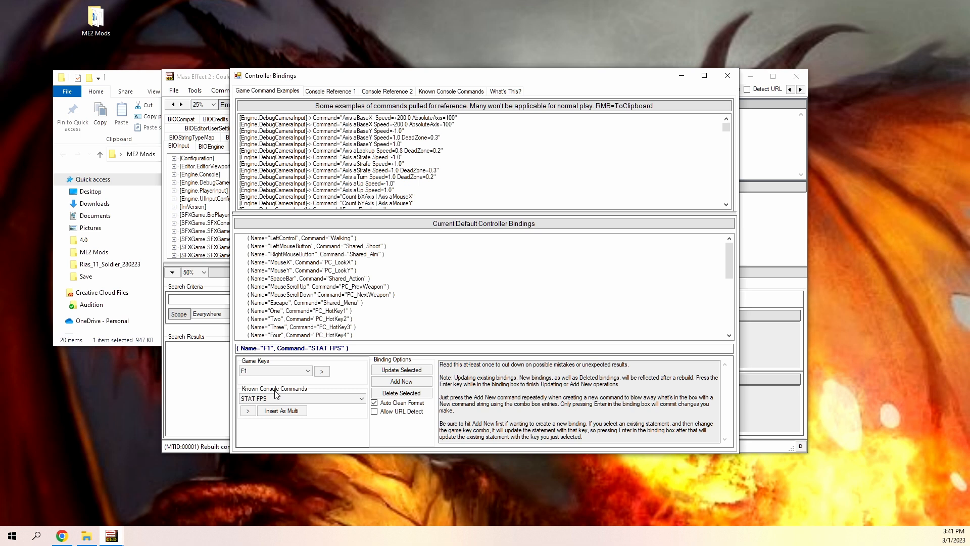
Assign the console command initammo 999 to the new F1 binding and add it to the default controller bindings.
left_click(362, 399)
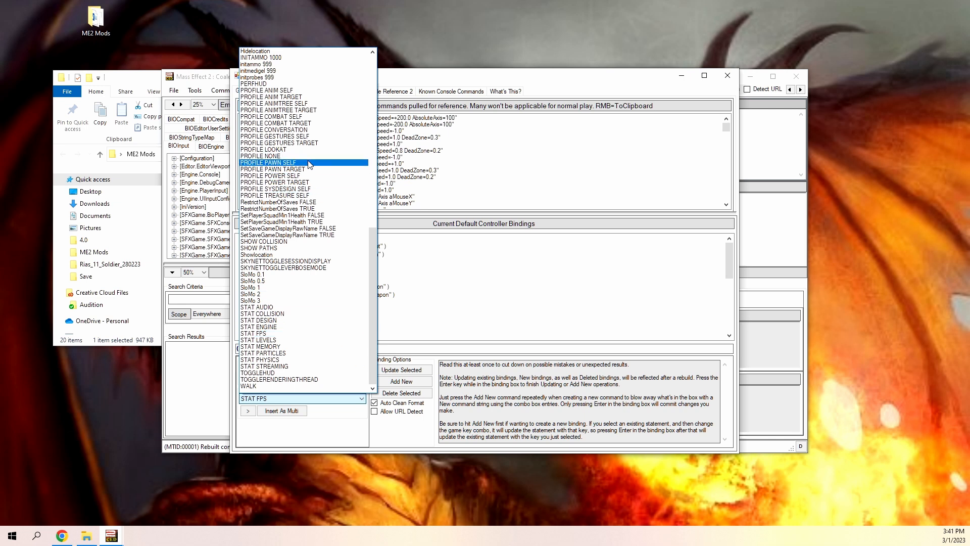
scroll(309, 164, "up", 6)
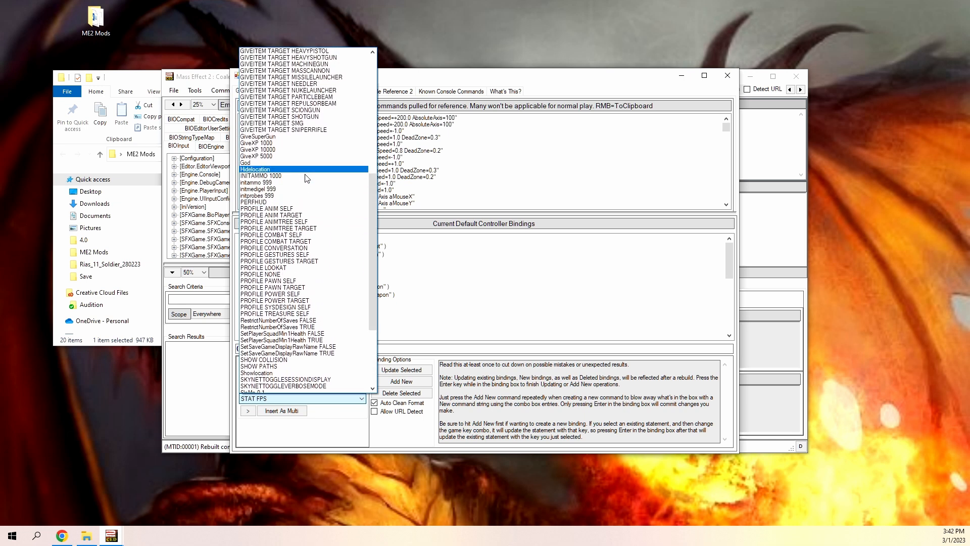
left_click(268, 186)
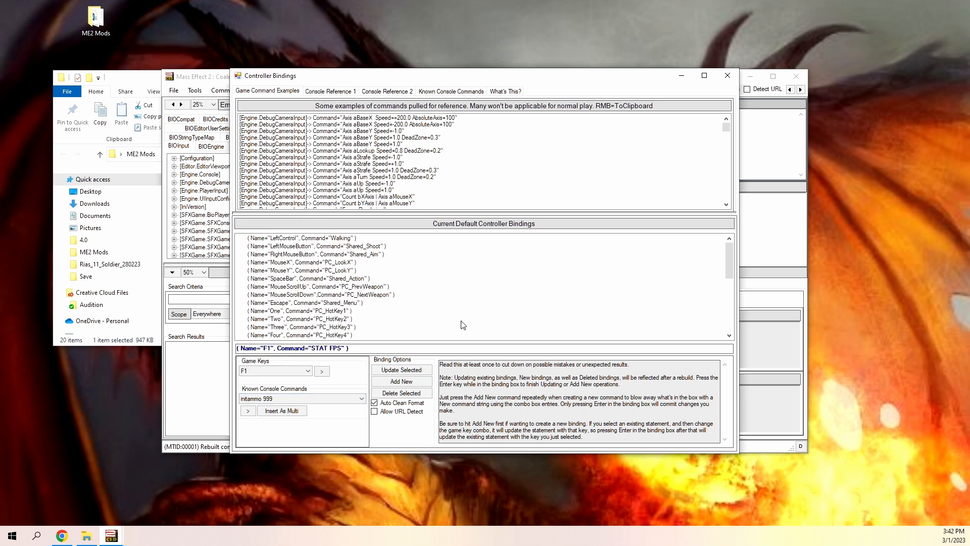
left_click(396, 386)
left_click(359, 349)
key("Return")
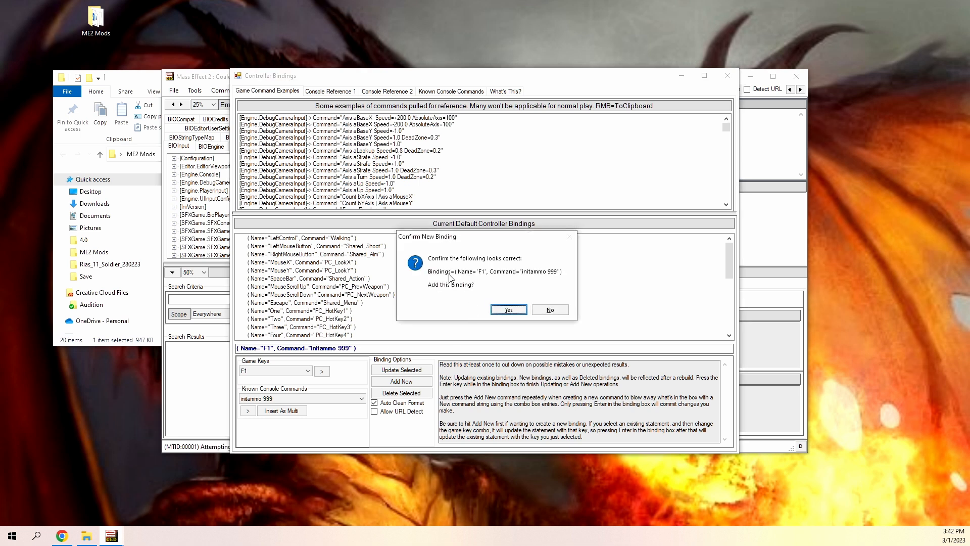
left_click(507, 310)
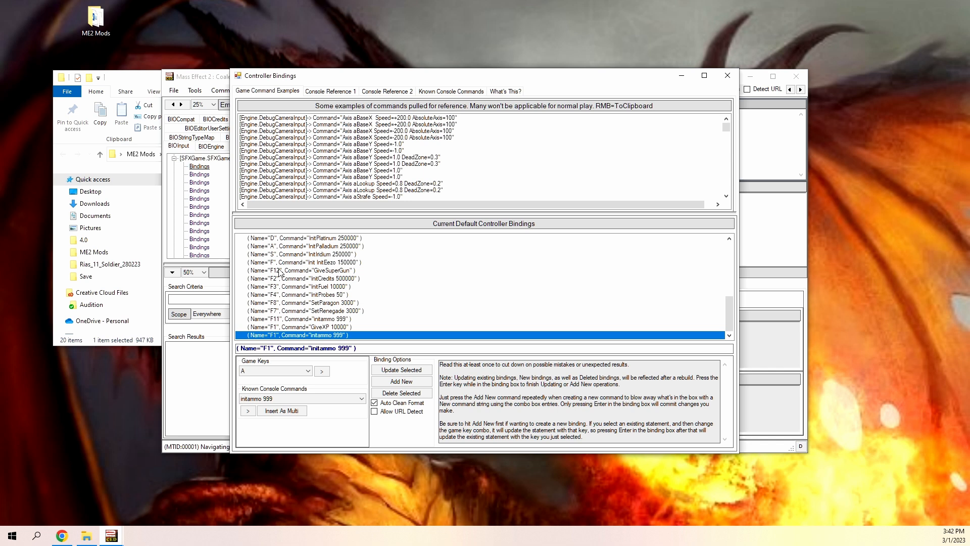
Edit the F1 initammo 999 binding so its command reads "io 999" and update the selected entry.
scroll(378, 310, "up", 2)
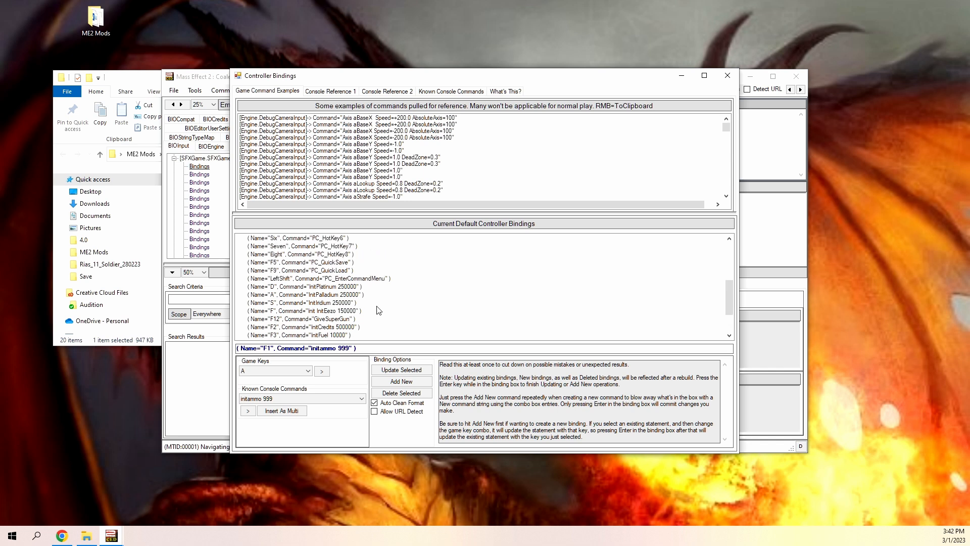
scroll(378, 310, "down", 1)
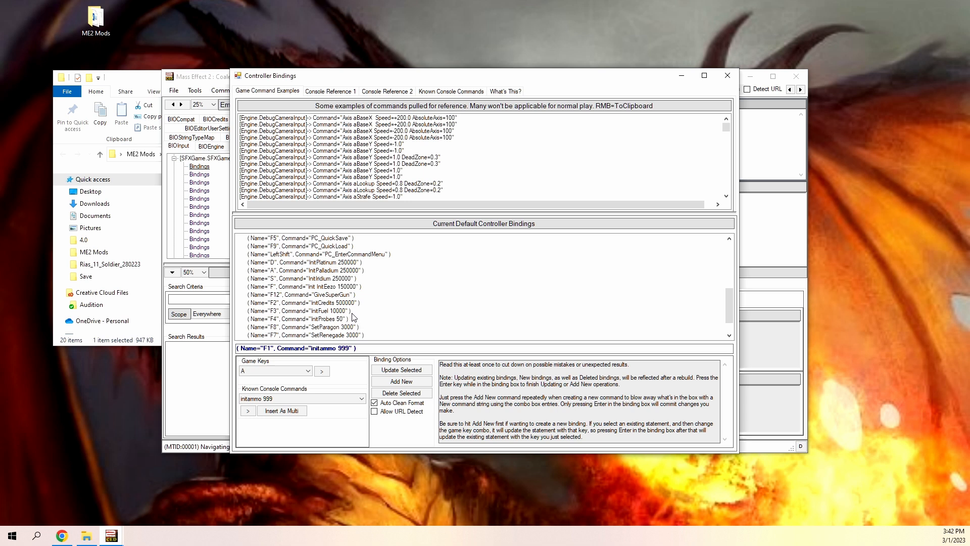
key("Return")
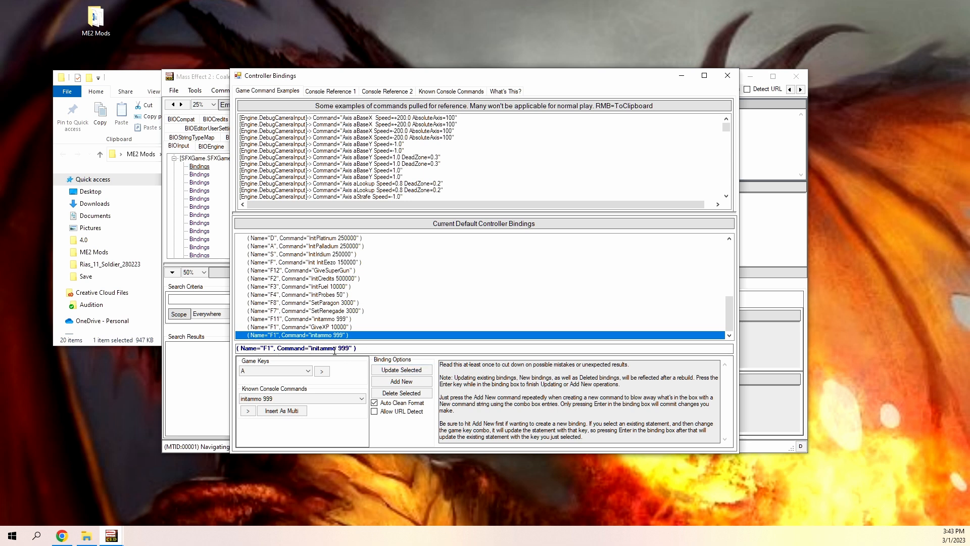
left_click(335, 349)
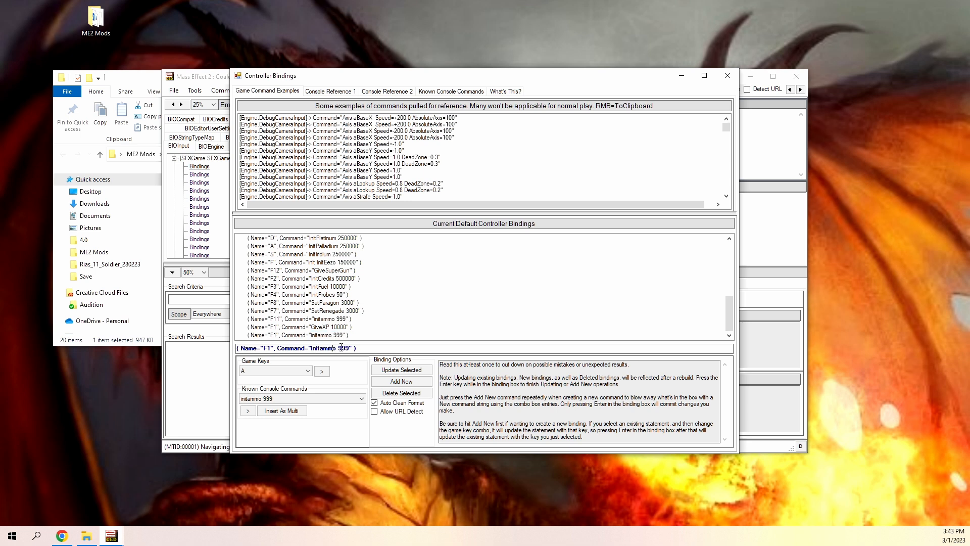
key("BackSpace")
key("BackSpace")
key("BackSpace")
key("BackSpace")
key("BackSpace")
key("BackSpace")
left_click(393, 372)
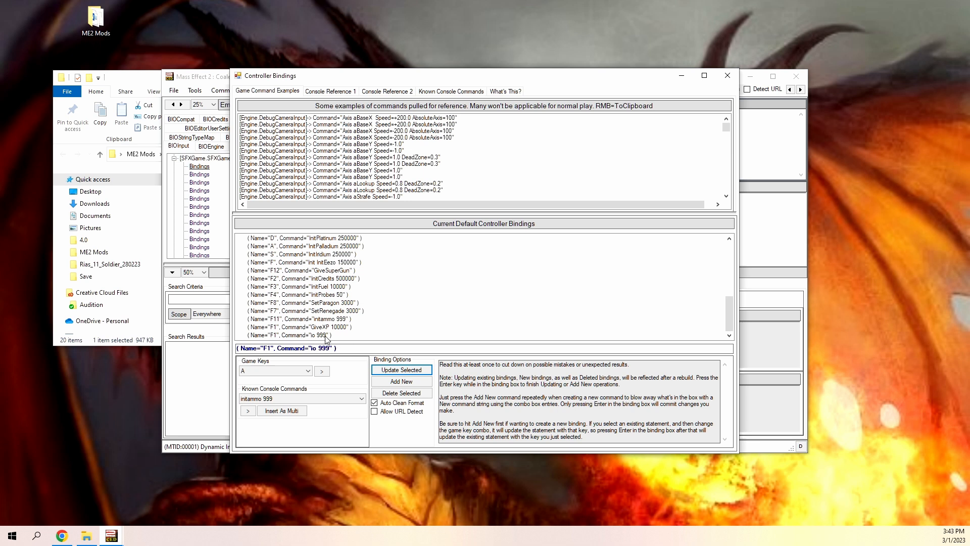
Add a new binding that assigns the STAT COLLISION command to the I key.
left_click(393, 382)
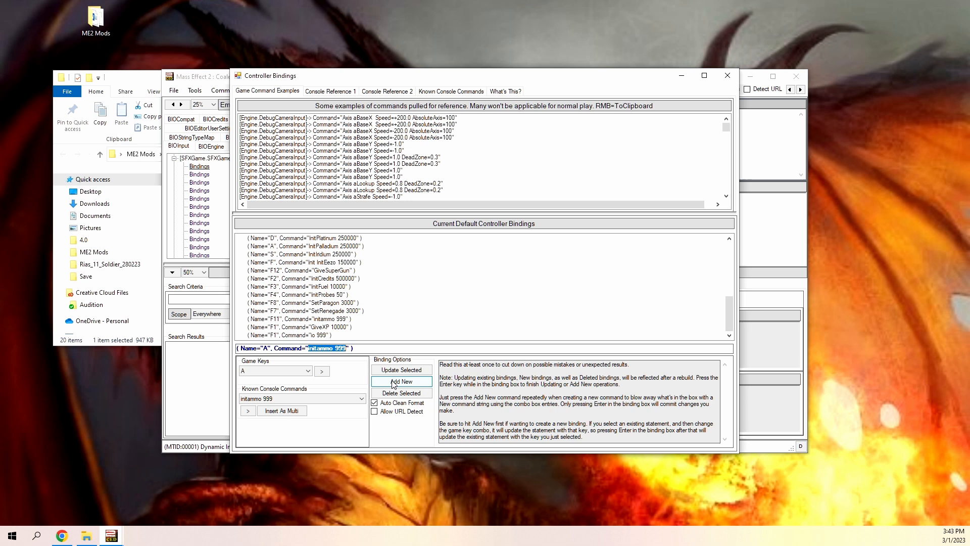
left_click(282, 372)
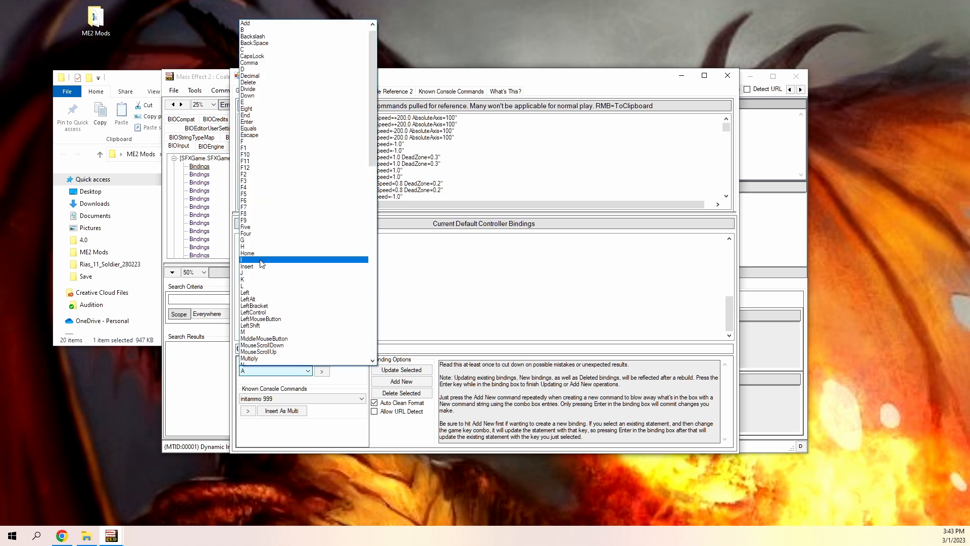
left_click(261, 266)
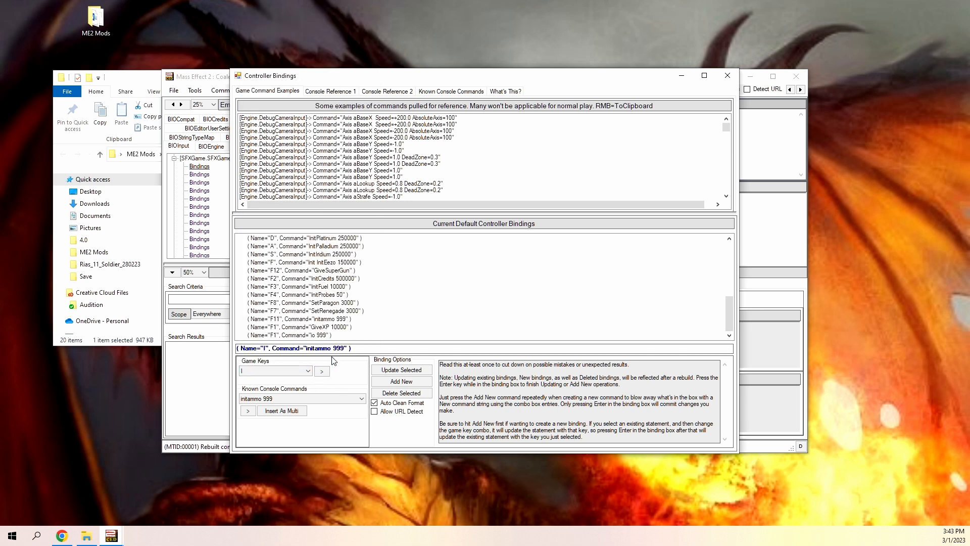
left_click(331, 400)
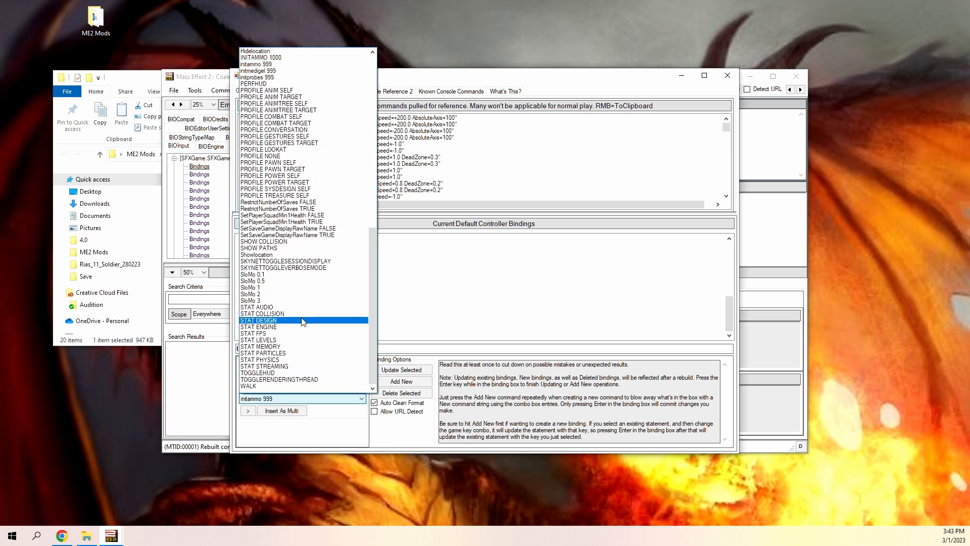
left_click(313, 313)
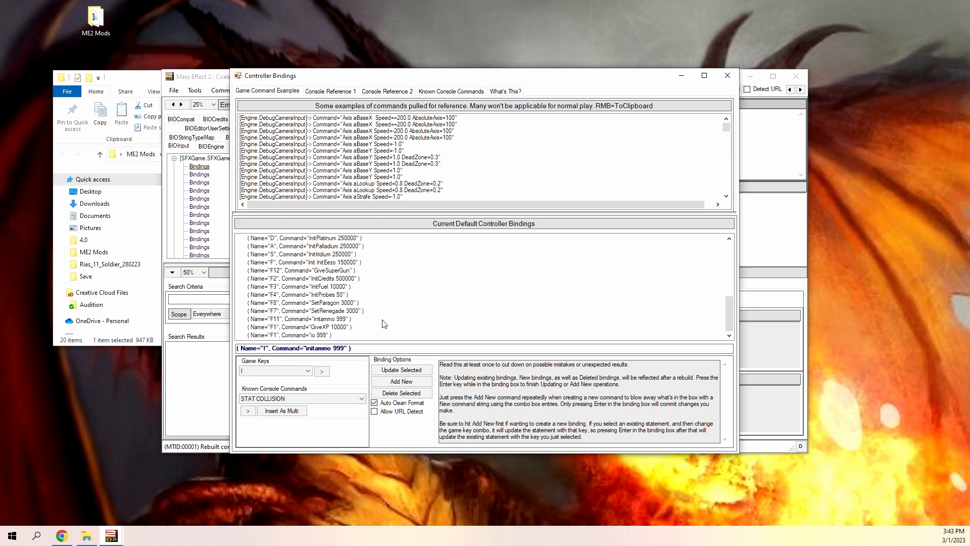
left_click(397, 385)
left_click(371, 352)
key("Return")
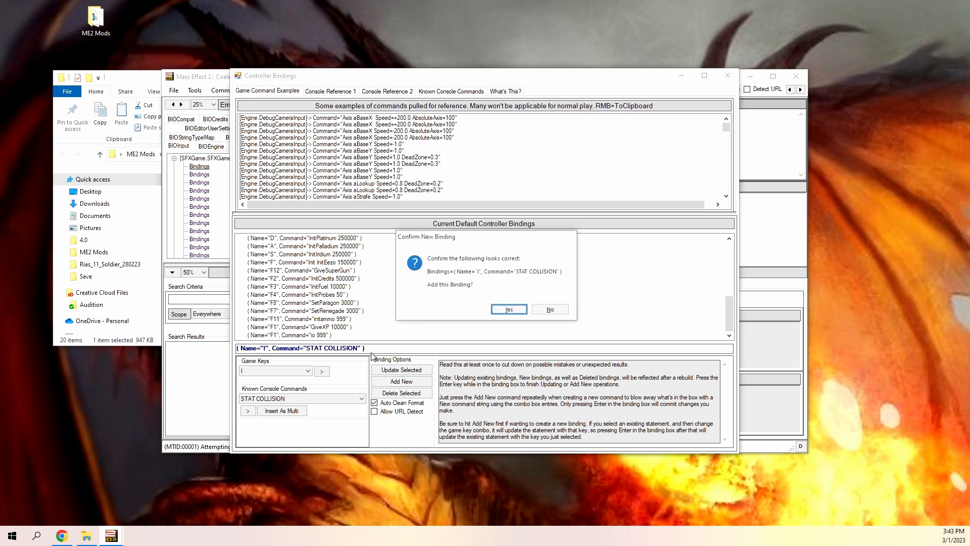
left_click(508, 310)
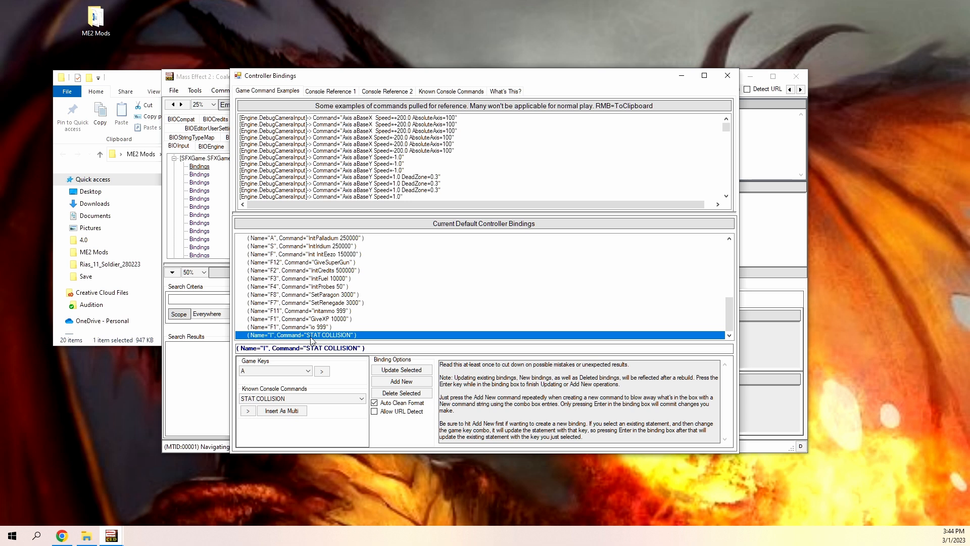
Delete the STAT COLLISION binding of the I key from the default controller bindings.
left_click(398, 393)
left_click(505, 323)
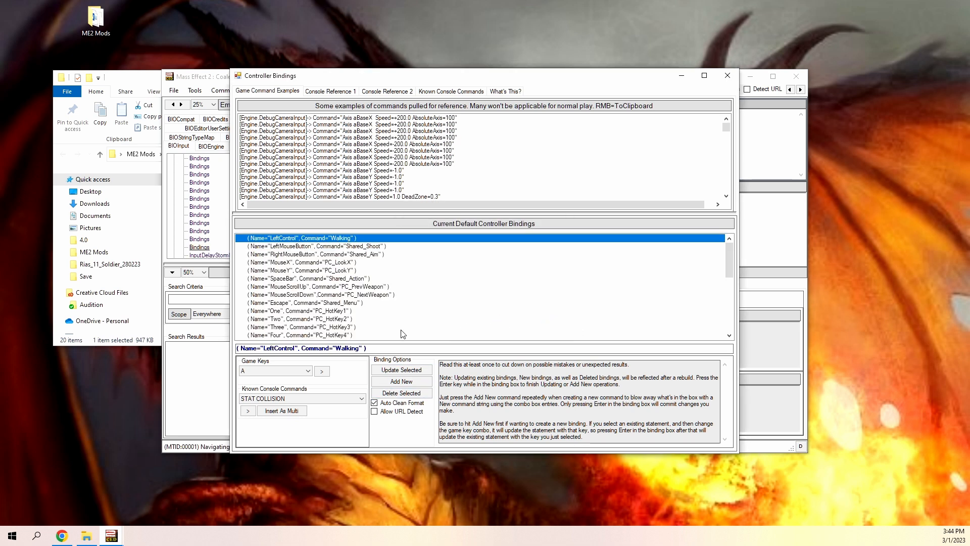
Delete the F1 binding with the command "io 999" from the default controller bindings and close the Bindings Manager.
scroll(379, 333, "down", 10)
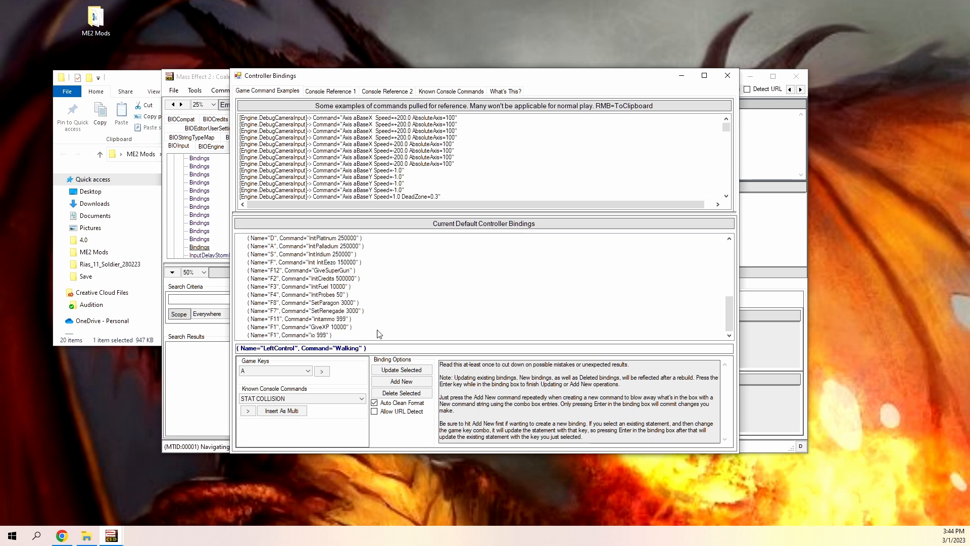
left_click(335, 335)
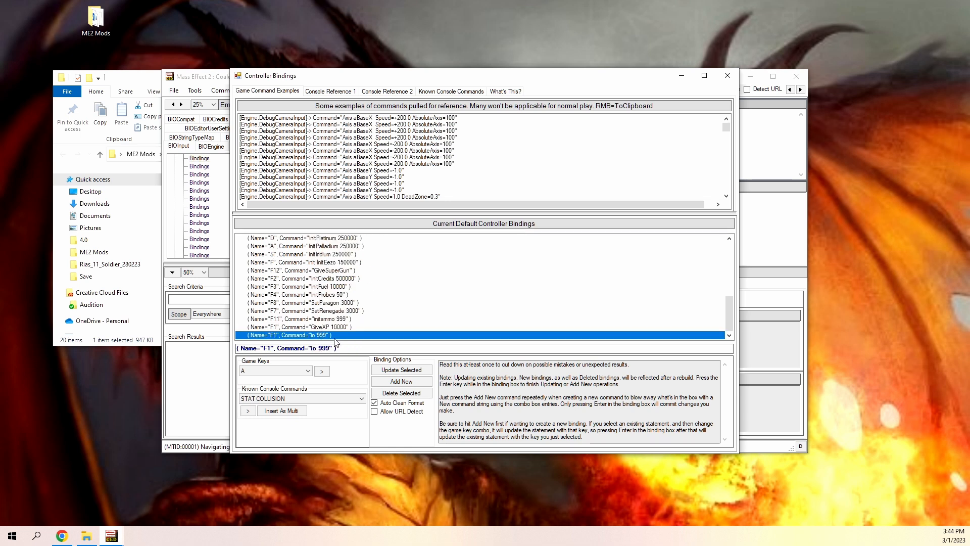
left_click(413, 399)
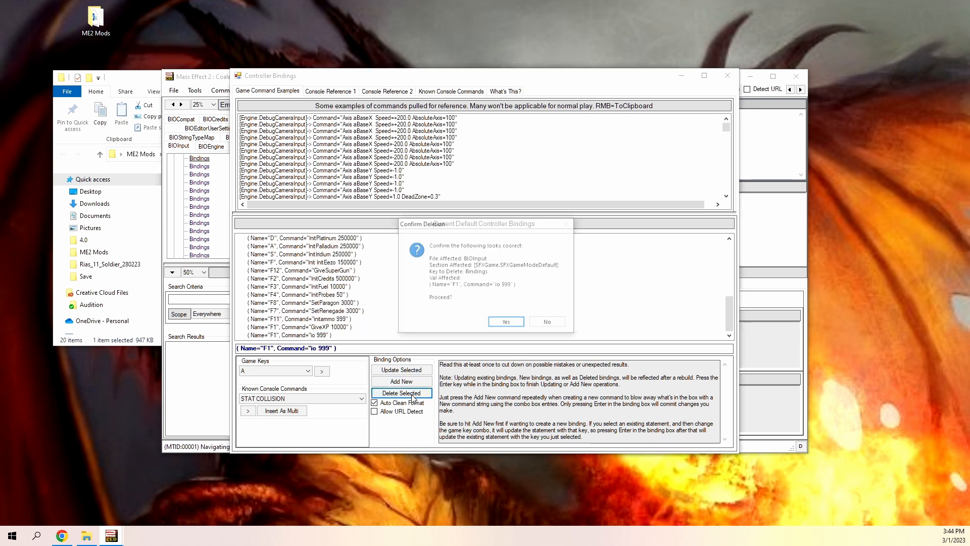
left_click(506, 323)
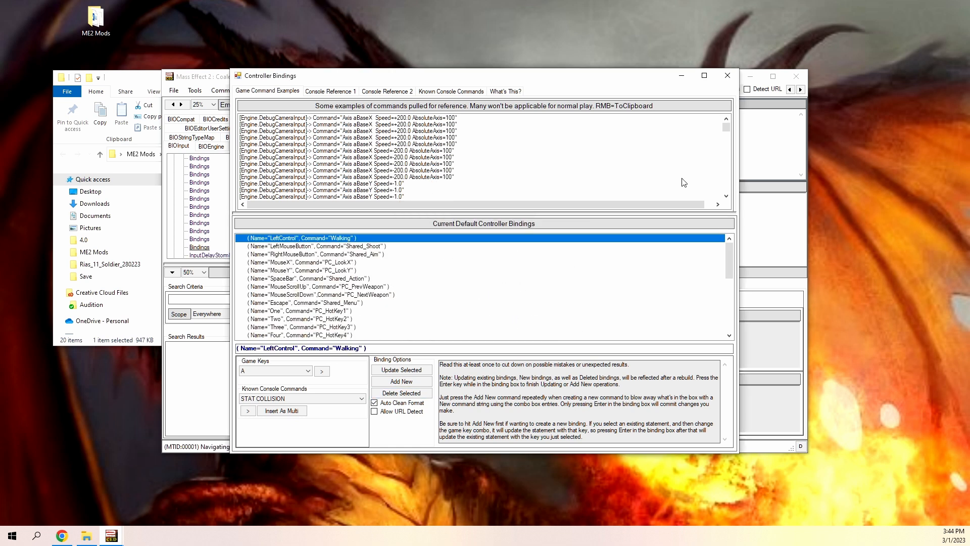
left_click(724, 72)
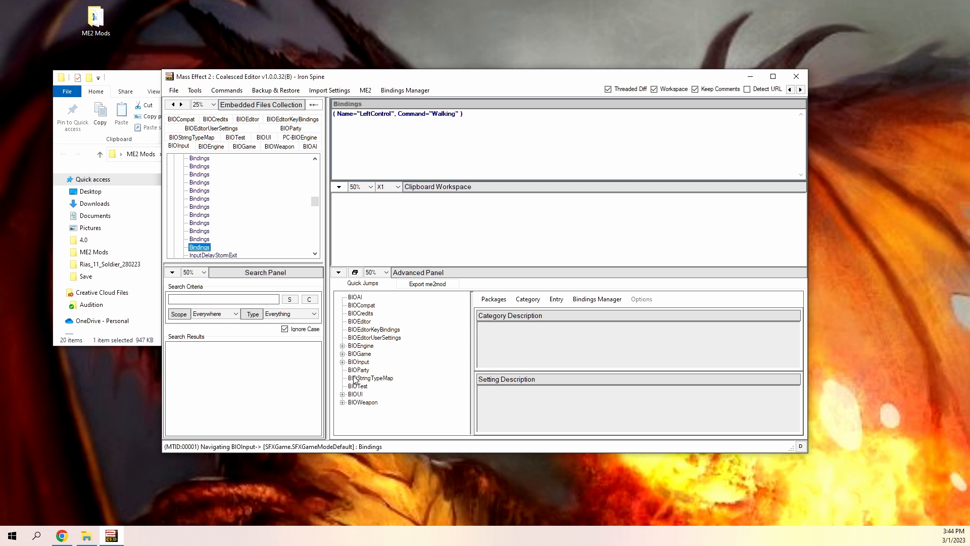
Display the StormRegen setting from the Player Storm Settings category of BIOGame.
left_click(343, 354)
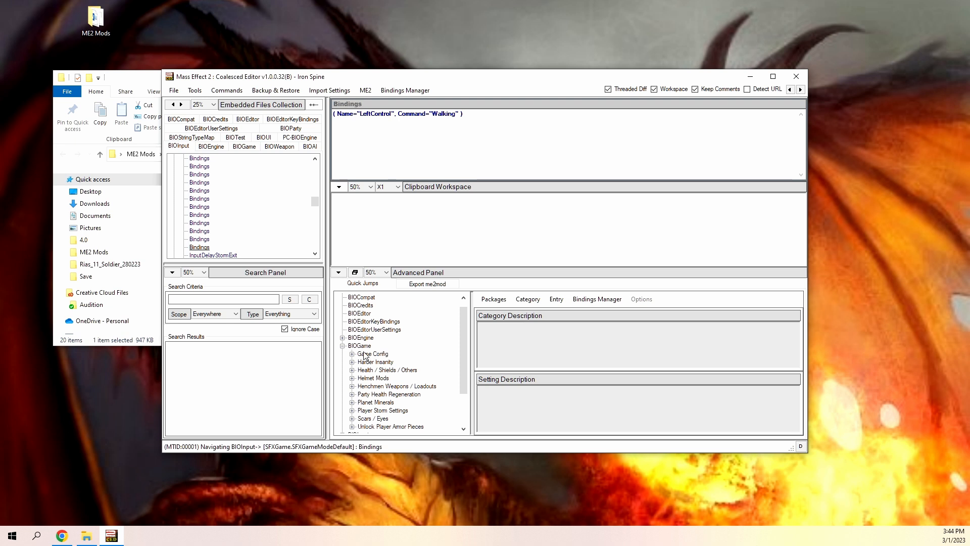
scroll(413, 364, "down", 1)
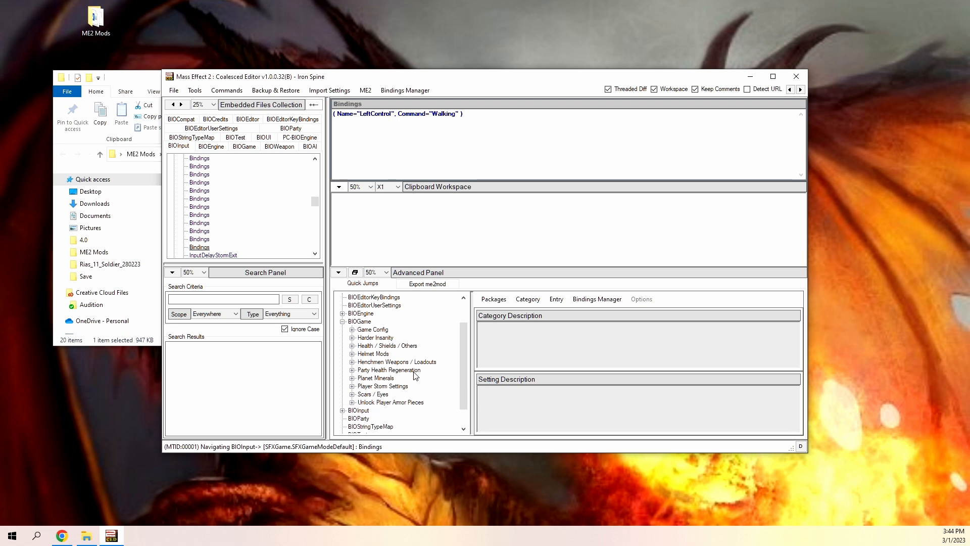
left_click(352, 386)
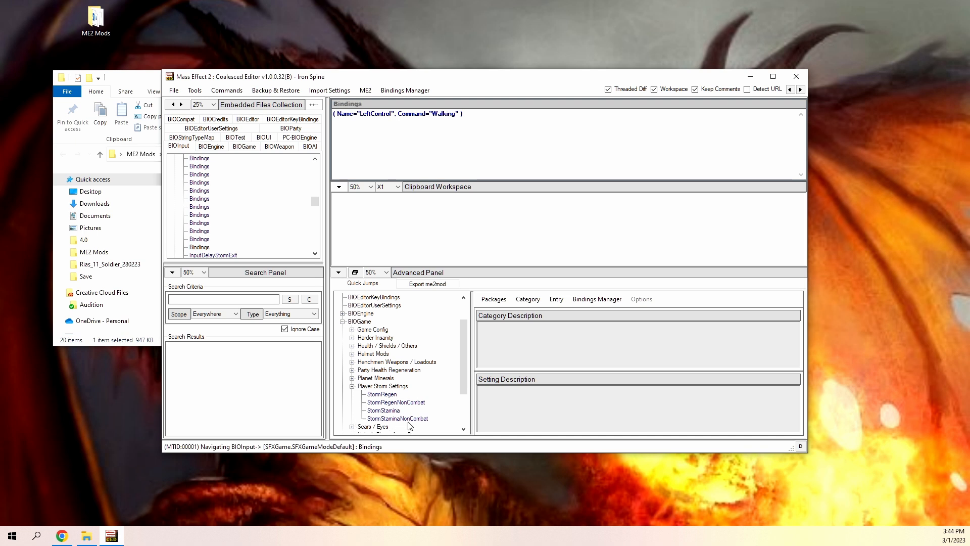
left_click(383, 395)
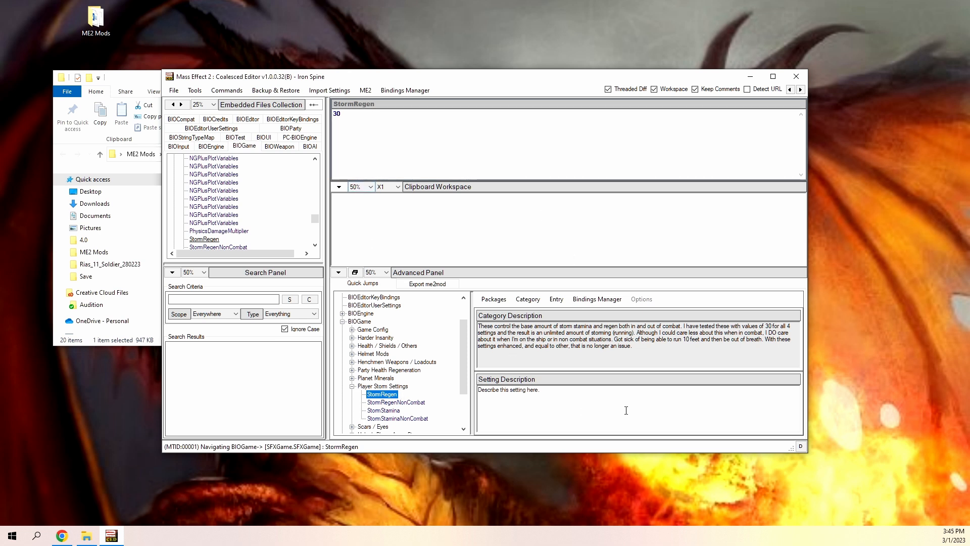
Look at the reload, rebuild and restore commands for the Coalesced file, then close the editor and the ME2 Mods folder.
left_click(226, 91)
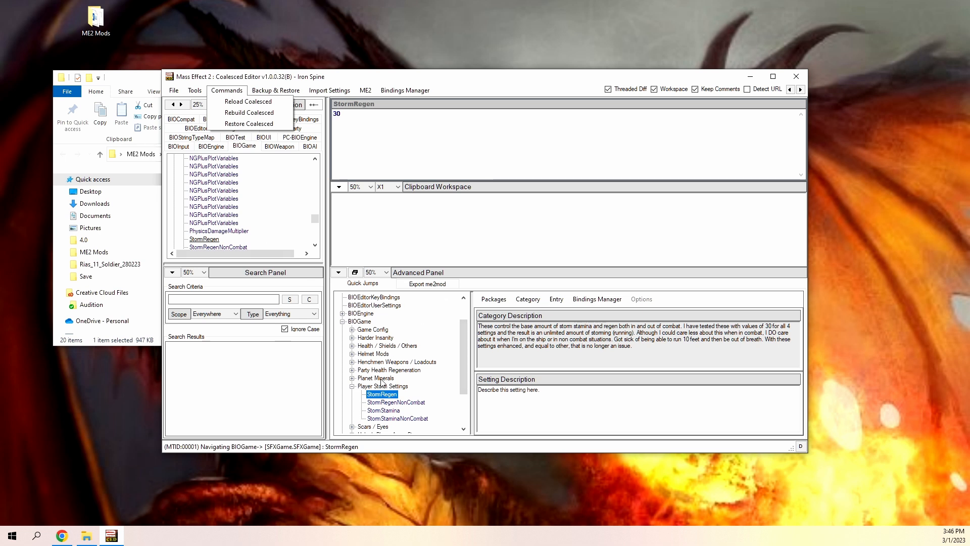
left_click(798, 79)
left_click(797, 77)
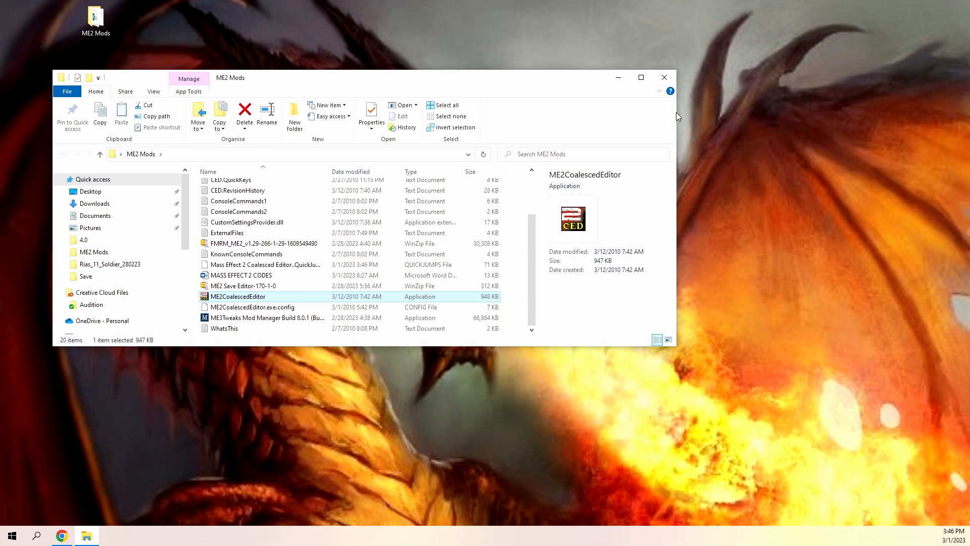
left_click(664, 78)
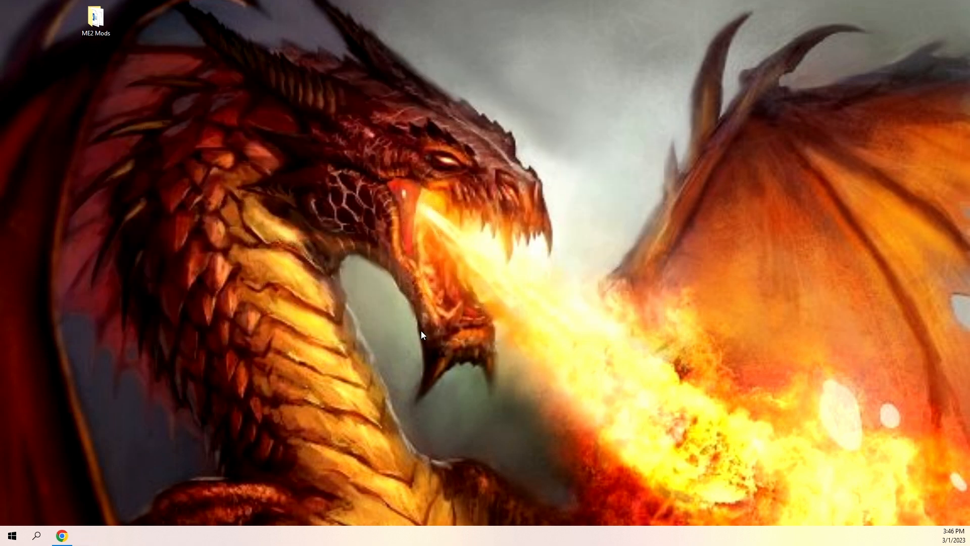